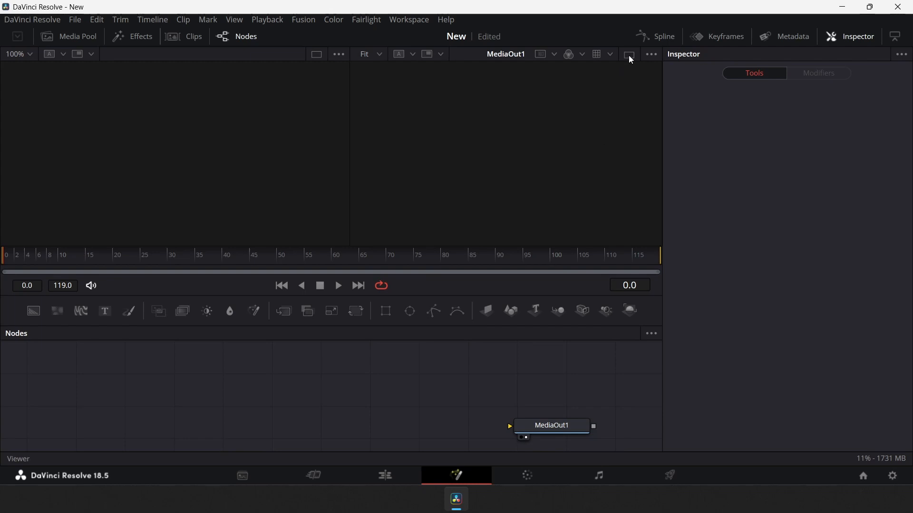
- Switch to a single viewer, add a Background node and connect it to MediaOut1
{"action": "left_click", "coordinate": [629, 55]}
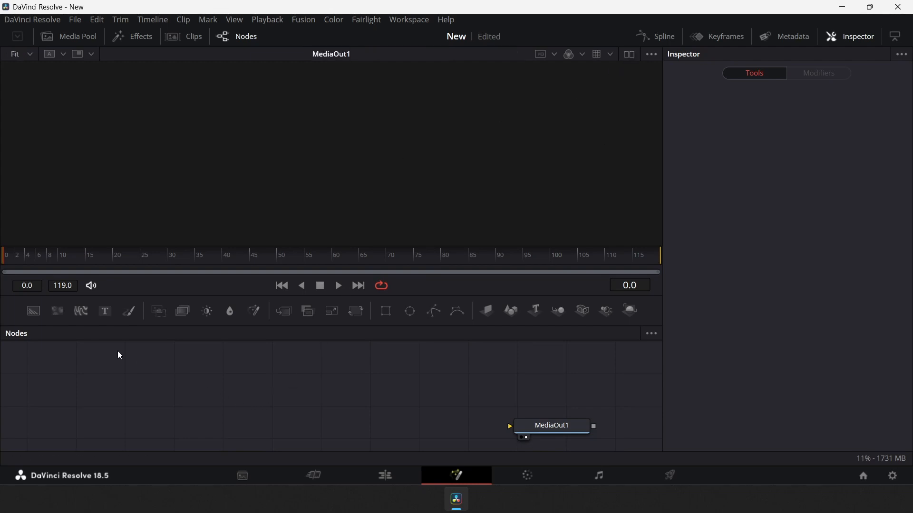
{"action": "left_click_drag", "start_coordinate": [34, 311], "coordinate": [318, 413]}
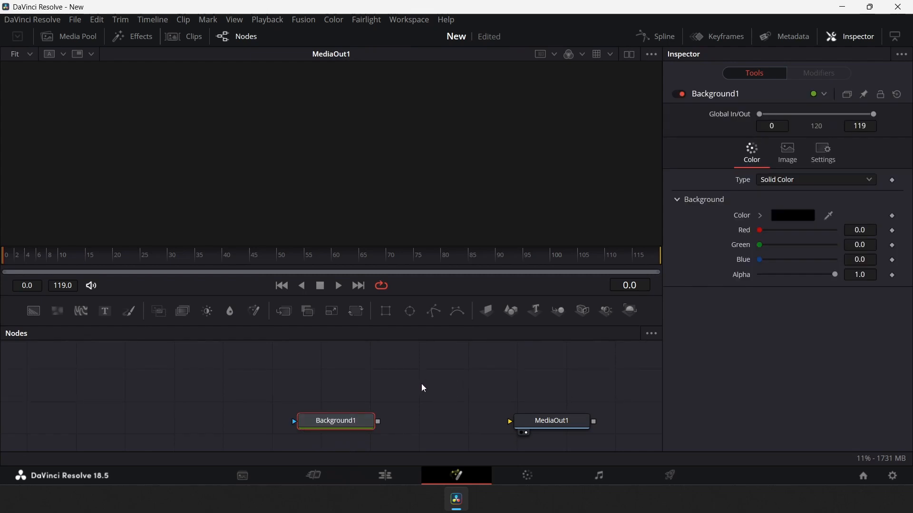
{"action": "left_click_drag", "start_coordinate": [379, 421], "coordinate": [516, 423]}
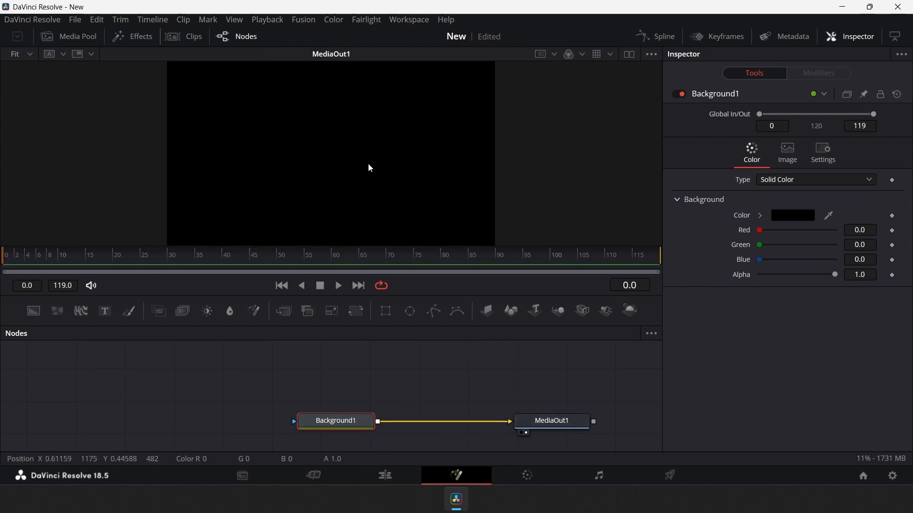
- Set the Background1 colour to white (#ffffff)
{"action": "left_click", "coordinate": [794, 216]}
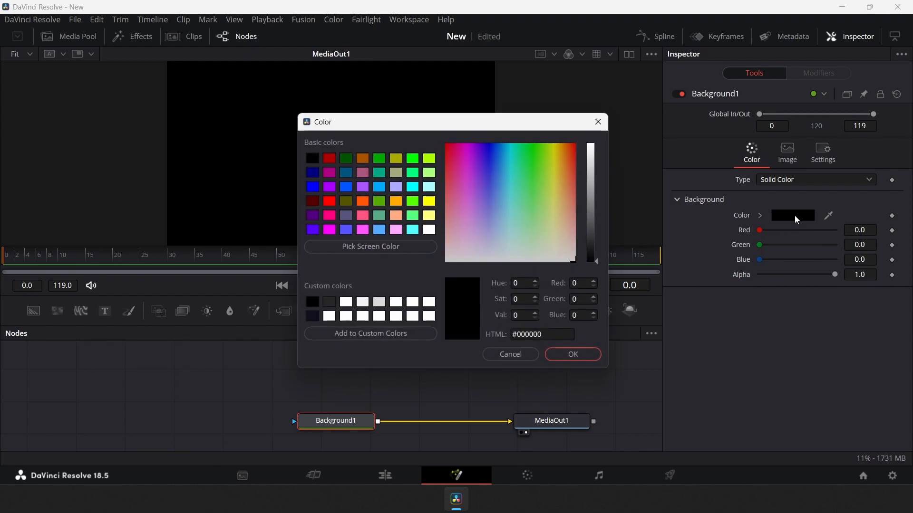
{"action": "left_click", "coordinate": [429, 229]}
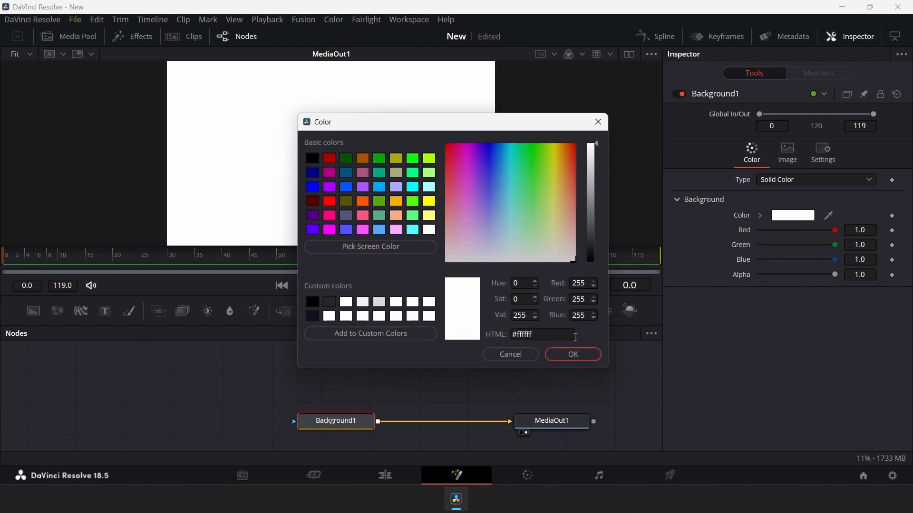
{"action": "left_click", "coordinate": [575, 355]}
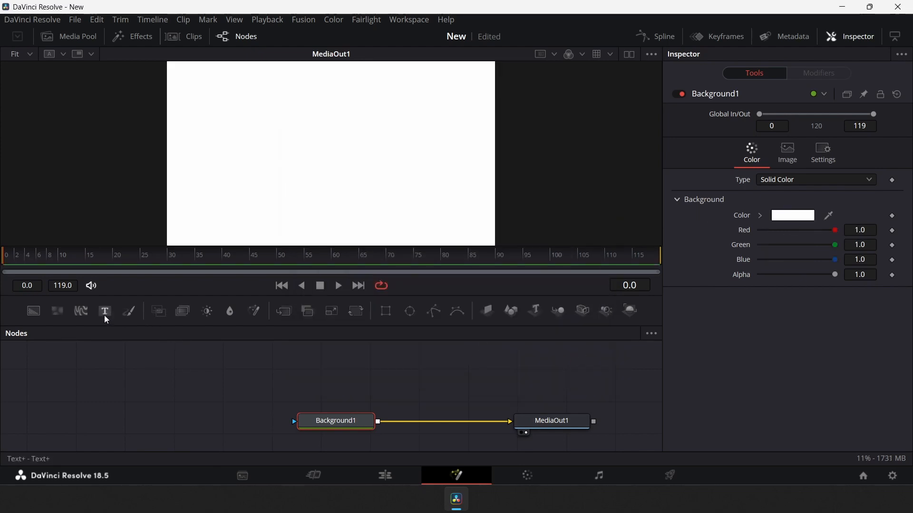
- Add a Text+ node and an unconnected Merge node below it in the node graph
{"action": "left_click_drag", "start_coordinate": [105, 315], "coordinate": [453, 365]}
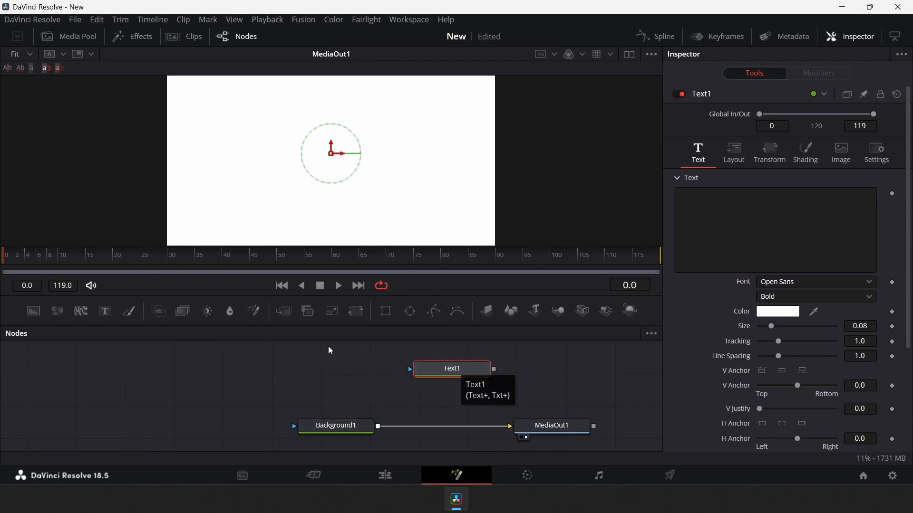
{"action": "left_click_drag", "start_coordinate": [288, 316], "coordinate": [456, 405]}
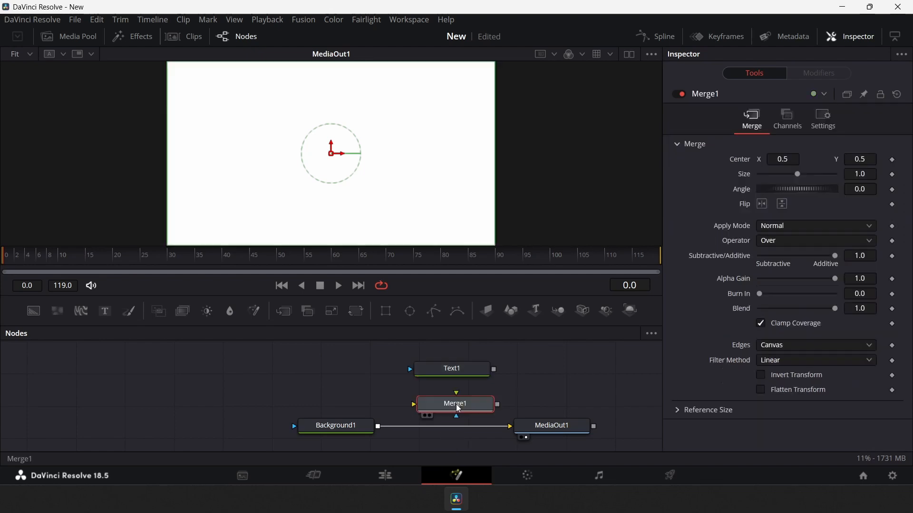
{"action": "left_click", "coordinate": [547, 380]}
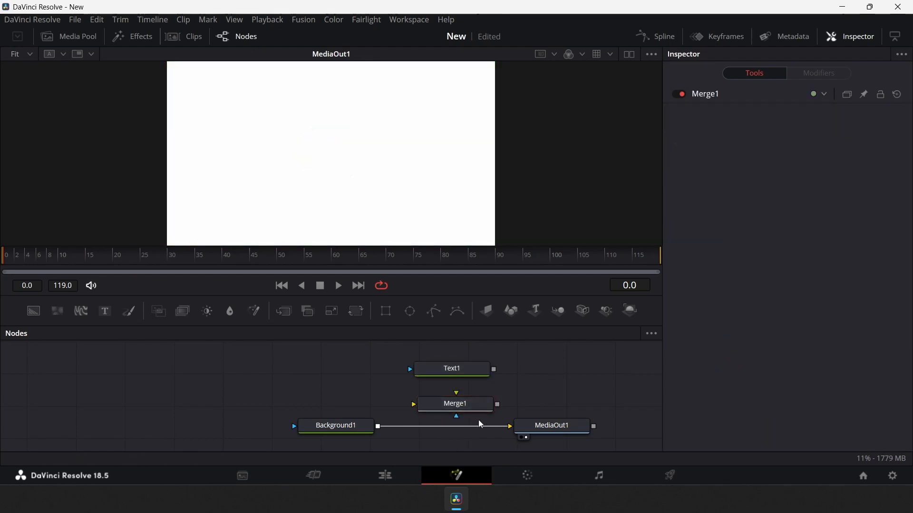
- Reroute the connections so Background1 and Text1 feed Merge1, and Merge1 outputs to MediaOut1
{"action": "left_click", "coordinate": [481, 425]}
{"action": "left_click_drag", "start_coordinate": [379, 427], "coordinate": [414, 404]}
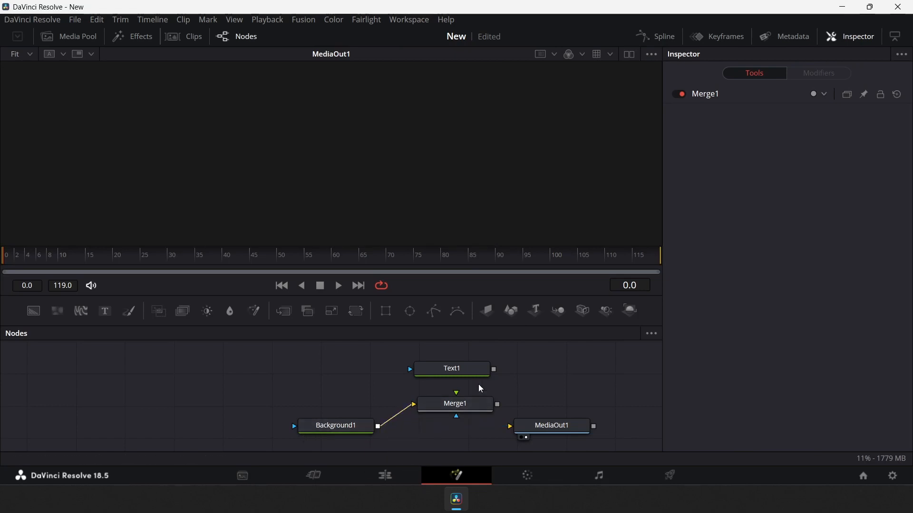
{"action": "left_click_drag", "start_coordinate": [495, 369], "coordinate": [527, 427]}
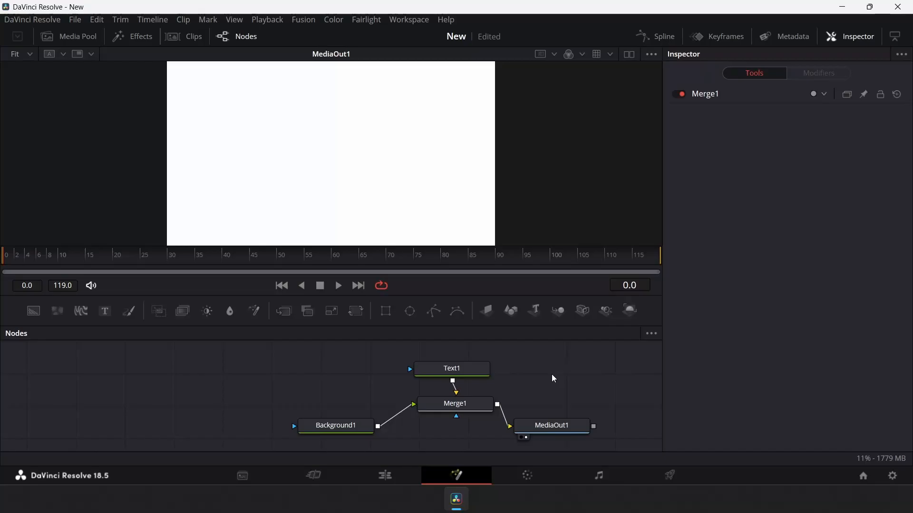
- Swap Merge1's inputs so Background1 is the background and Text1 the foreground
{"action": "left_click", "coordinate": [455, 405]}
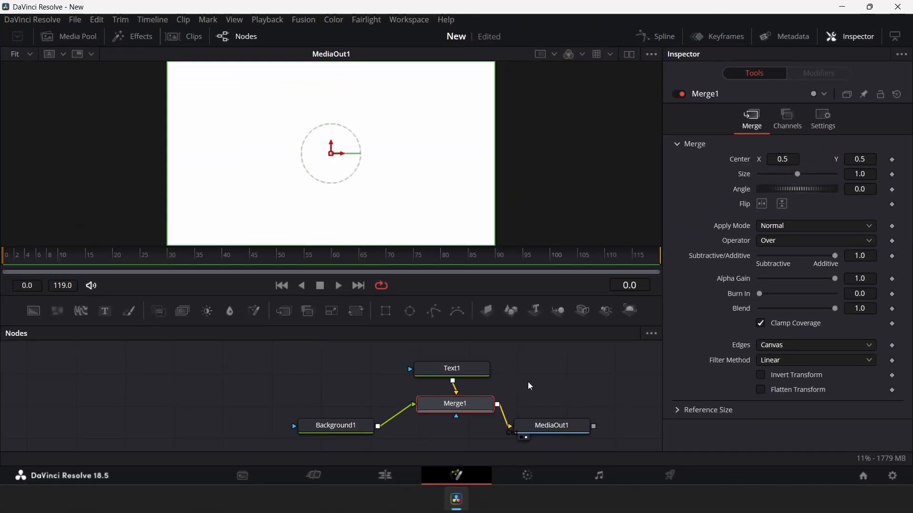
{"action": "key", "text": "ctrl+t"}
{"action": "left_click", "coordinate": [522, 382]}
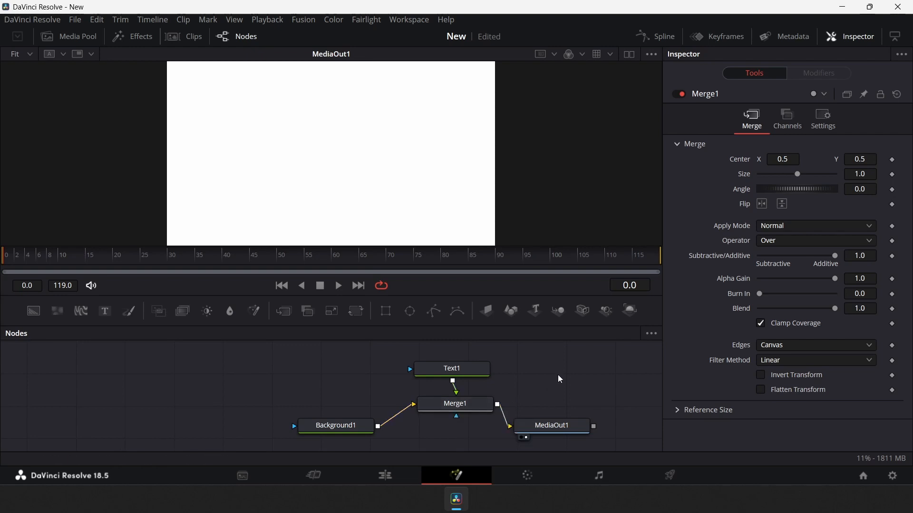
- Enter "I am a wall" as the text of Text1 and colour it red
{"action": "left_click", "coordinate": [465, 371]}
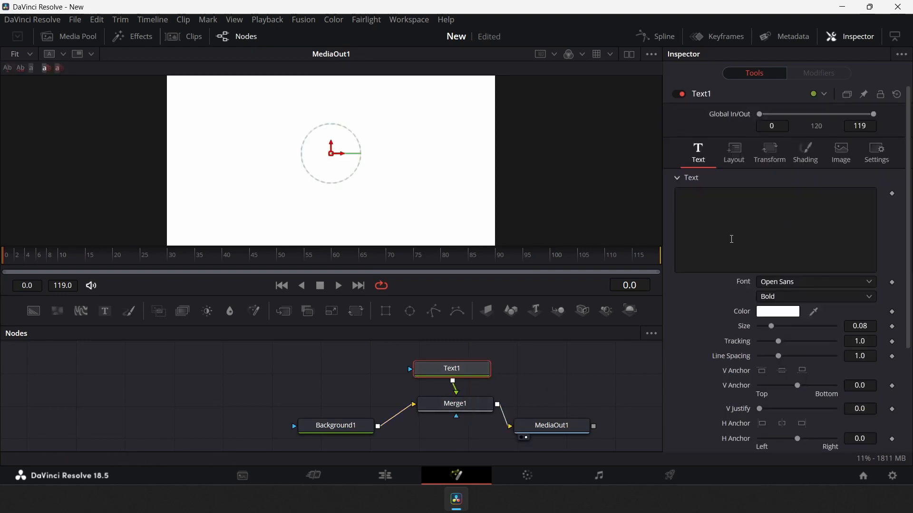
{"action": "left_click", "coordinate": [745, 232]}
{"action": "type", "text": "I am a wall"}
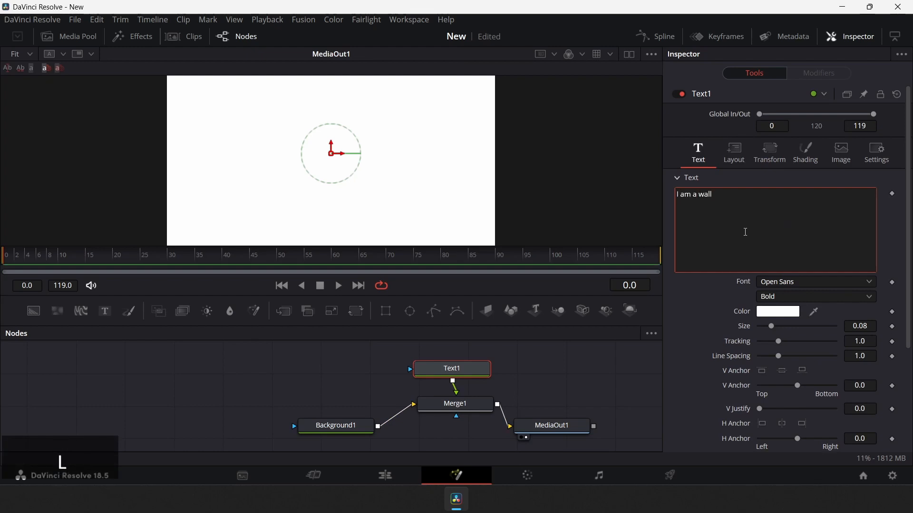
{"action": "left_click", "coordinate": [778, 312]}
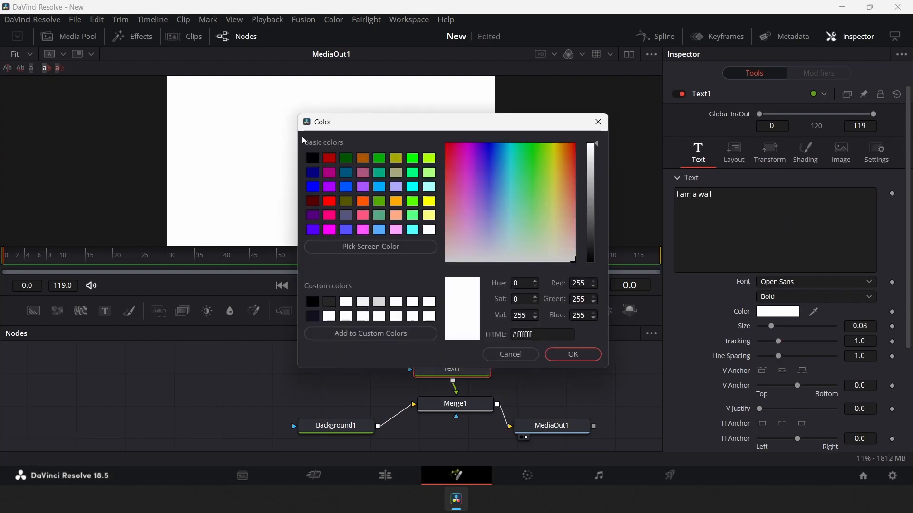
{"action": "left_click", "coordinate": [329, 201]}
{"action": "left_click", "coordinate": [586, 363]}
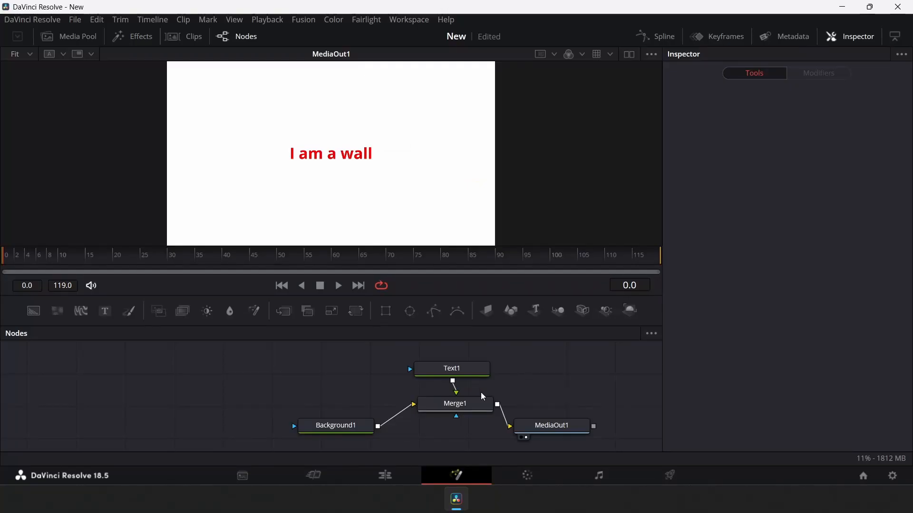
- Move Merge1 down in line with Background1 and MediaOut1, and insert a Glow effect from the Blur tools after Text1
{"action": "left_click_drag", "start_coordinate": [459, 405], "coordinate": [466, 431]}
{"action": "left_click", "coordinate": [453, 370]}
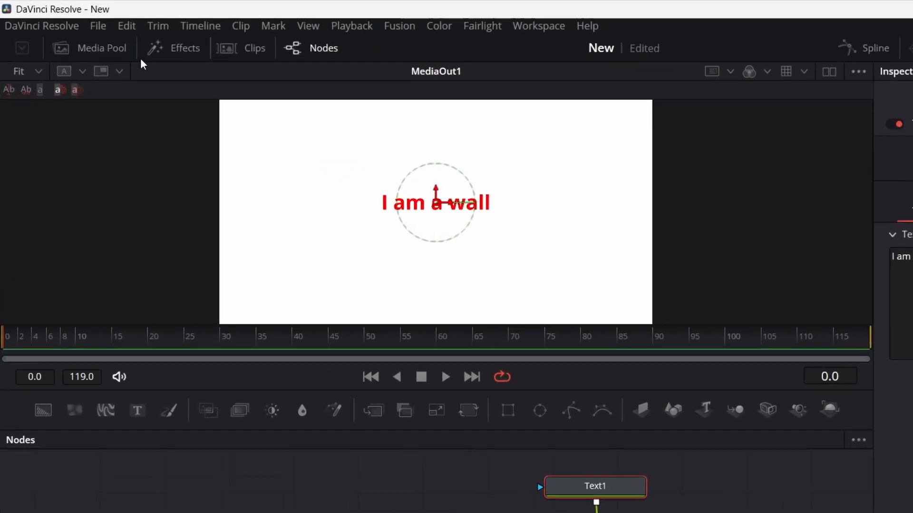
{"action": "left_click", "coordinate": [132, 36]}
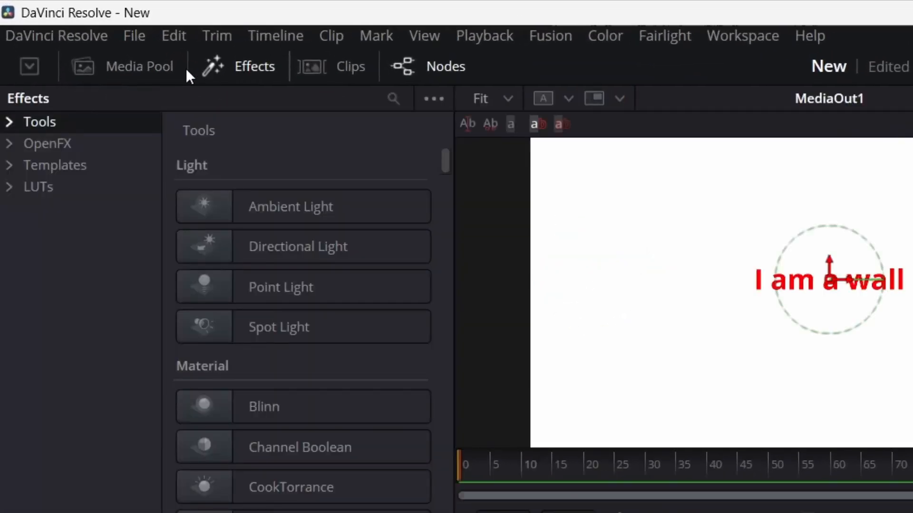
{"action": "left_click", "coordinate": [10, 123]}
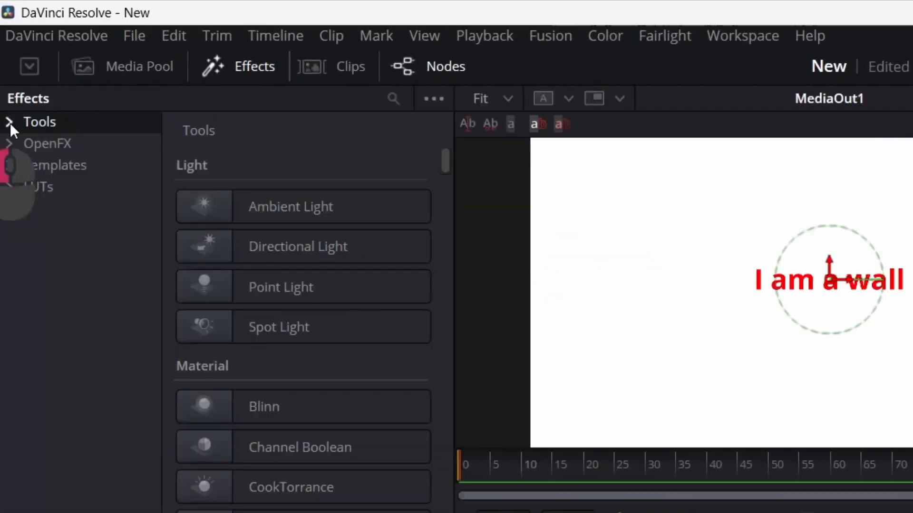
{"action": "left_click", "coordinate": [62, 164]}
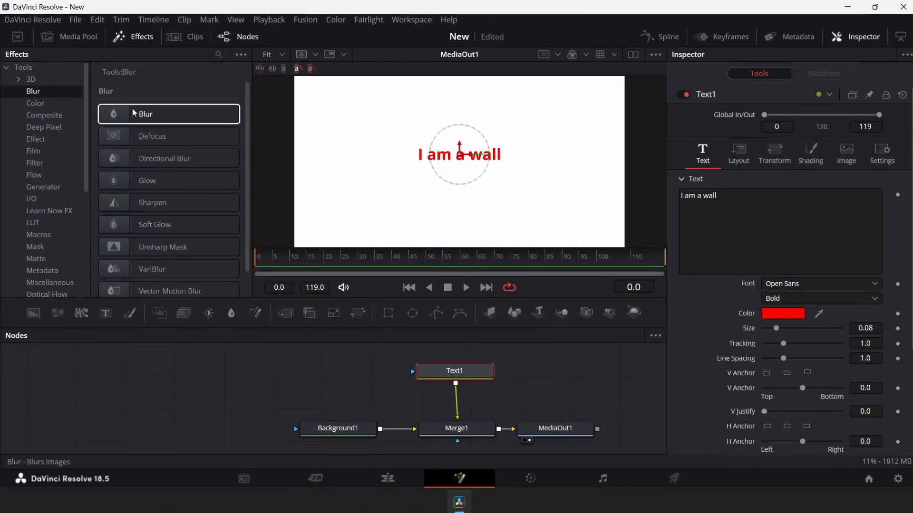
{"action": "left_click", "coordinate": [172, 180]}
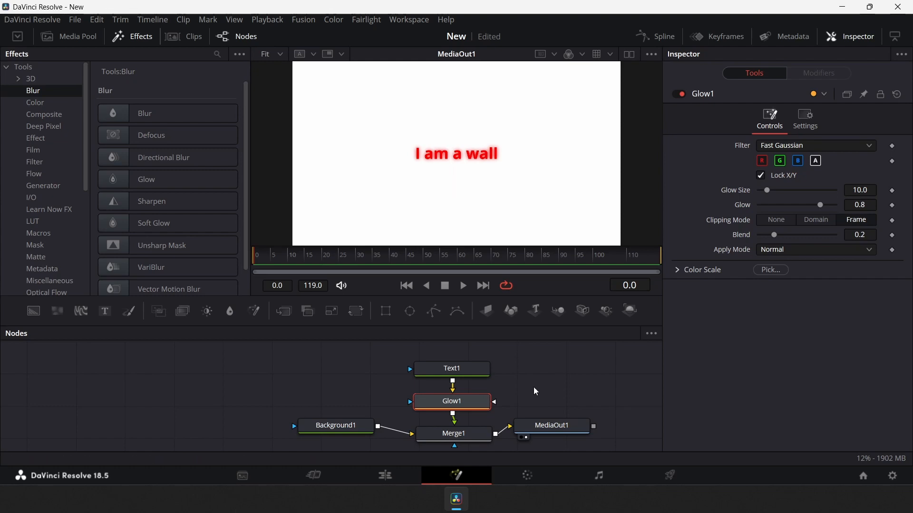
- Mask Glow1 with a rectangle centred at about X 0.70, Y 0.45, and reduce its height to about 0.35
{"action": "left_click_drag", "start_coordinate": [410, 312], "coordinate": [421, 402]}
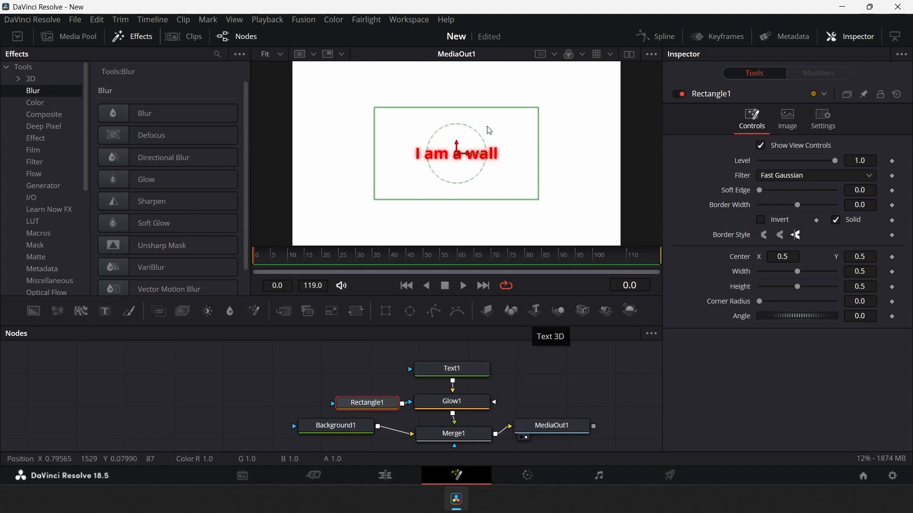
{"action": "left_click_drag", "start_coordinate": [457, 154], "coordinate": [521, 162]}
{"action": "mouse_move", "coordinate": [452, 122]}
{"action": "left_mouse_down"}
{"action": "mouse_move", "coordinate": [452, 148]}
{"action": "mouse_move", "coordinate": [452, 130]}
{"action": "left_mouse_up"}
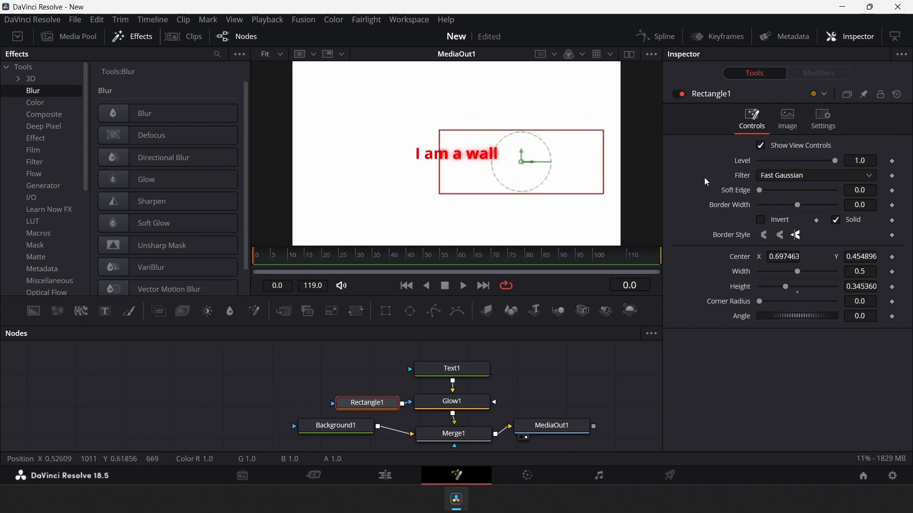
- Try inverting the rectangle mask, switch the inversion back off and deselect the node
{"action": "left_click", "coordinate": [762, 221]}
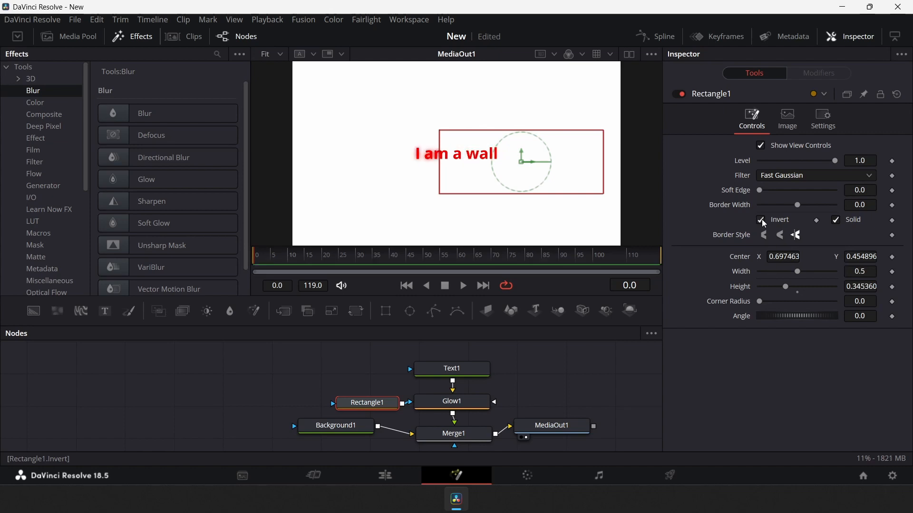
{"action": "left_click", "coordinate": [762, 221]}
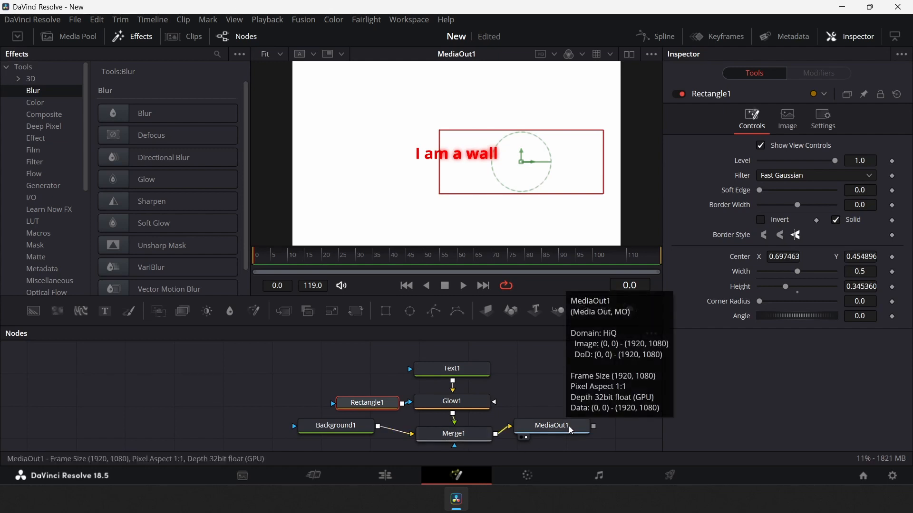
{"action": "left_click", "coordinate": [617, 429]}
- On the Deliver page, name the export file New and set its location to the Desktop
{"action": "left_click", "coordinate": [671, 476]}
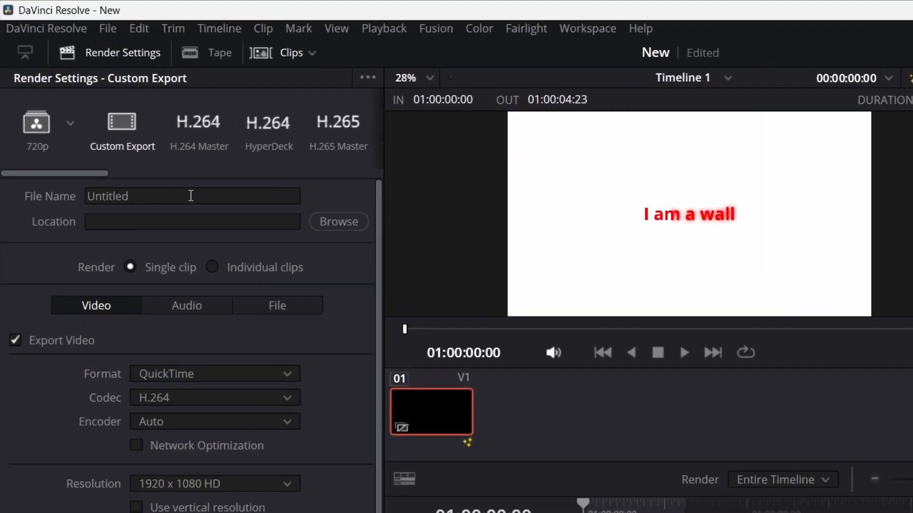
{"action": "double_click", "coordinate": [132, 136]}
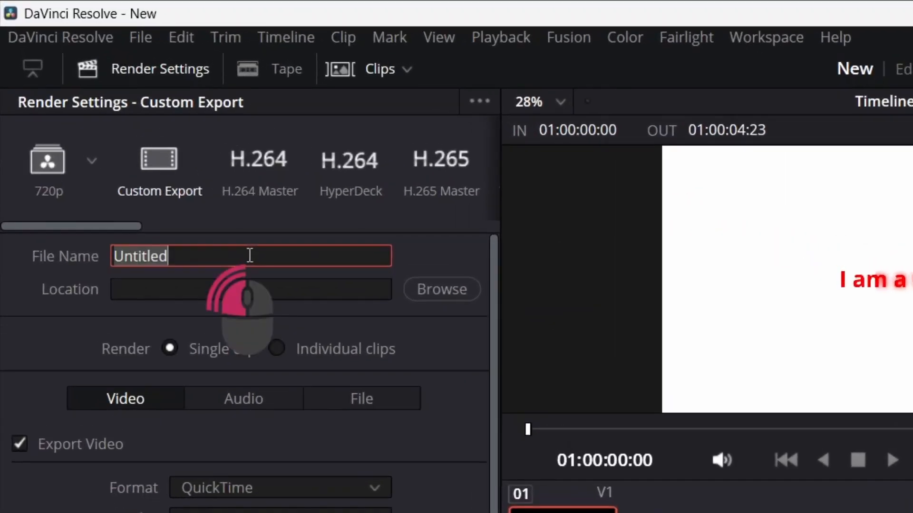
{"action": "type", "text": "New"}
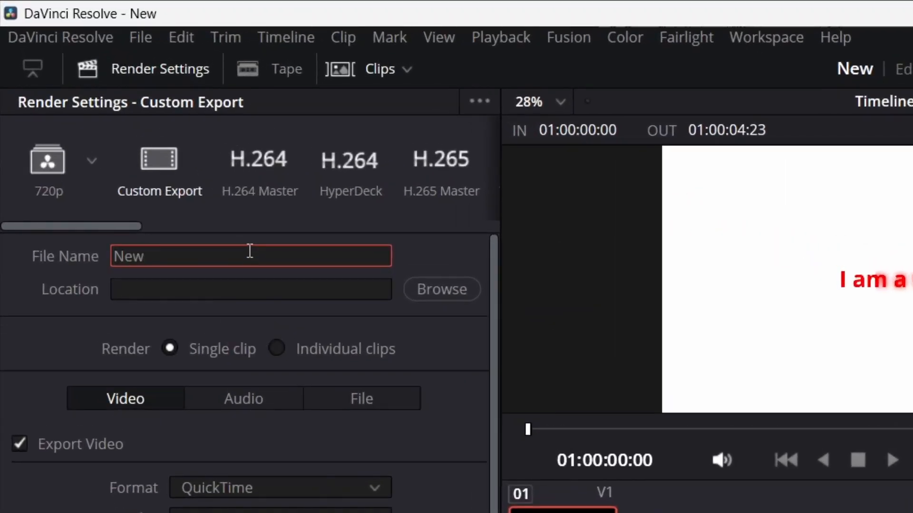
{"action": "left_click", "coordinate": [428, 290]}
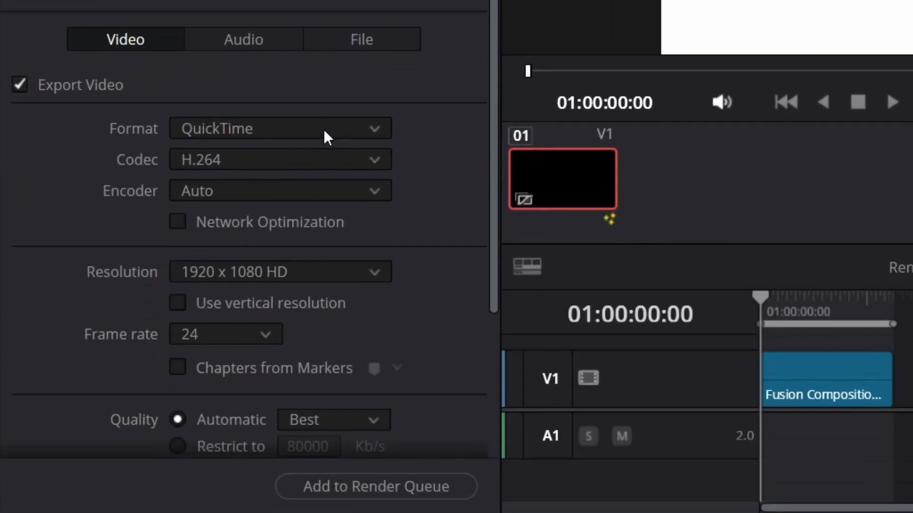
- Set the export format to MP4 and review the resolution options, keeping 1920 x 1080 HD
{"action": "left_click", "coordinate": [324, 487]}
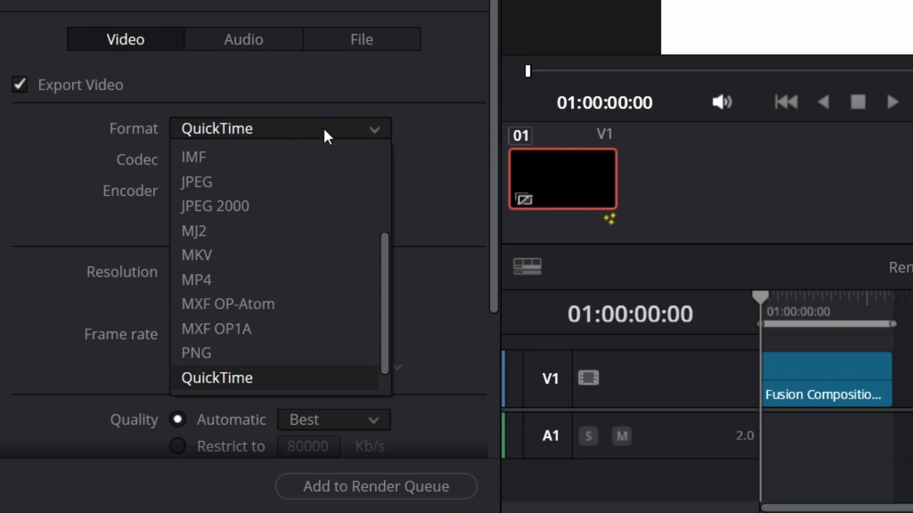
{"action": "left_click", "coordinate": [225, 278]}
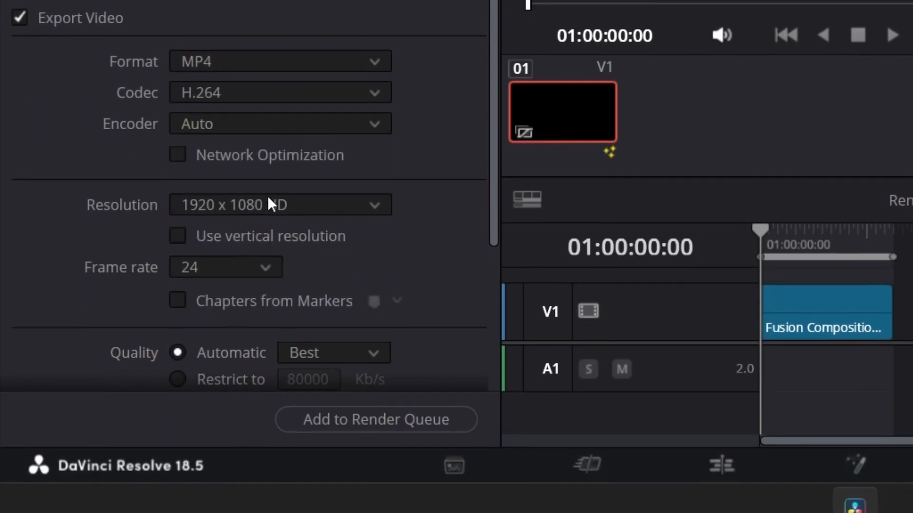
{"action": "left_click", "coordinate": [268, 272]}
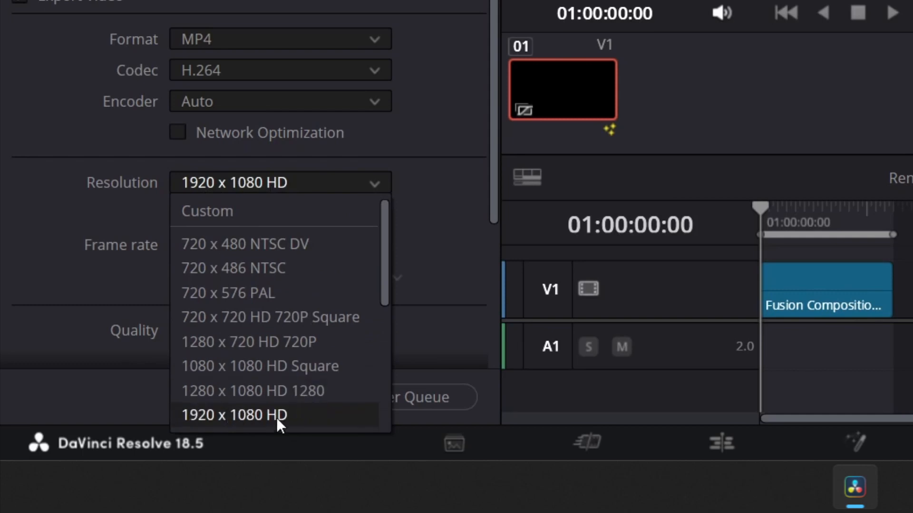
{"action": "scroll", "coordinate": [267, 292], "scroll_direction": "down", "scroll_amount": 2}
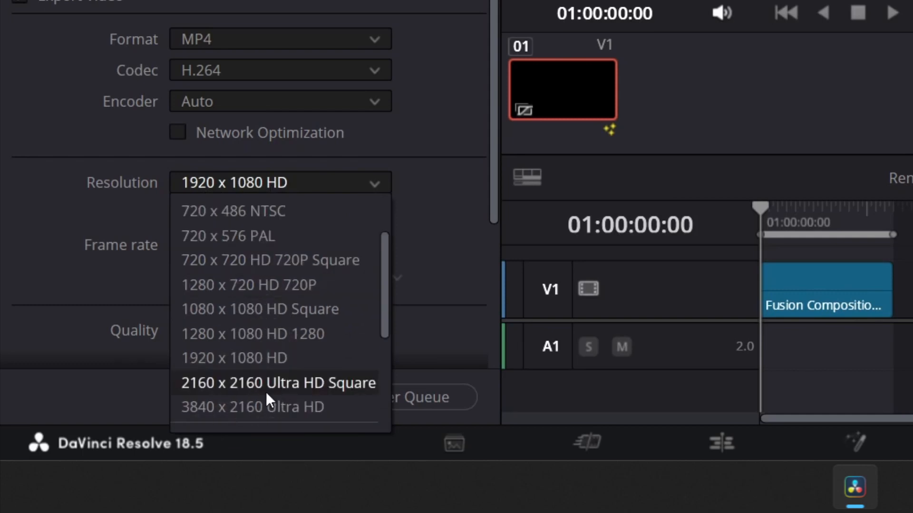
{"action": "scroll", "coordinate": [261, 214], "scroll_direction": "up", "scroll_amount": 2}
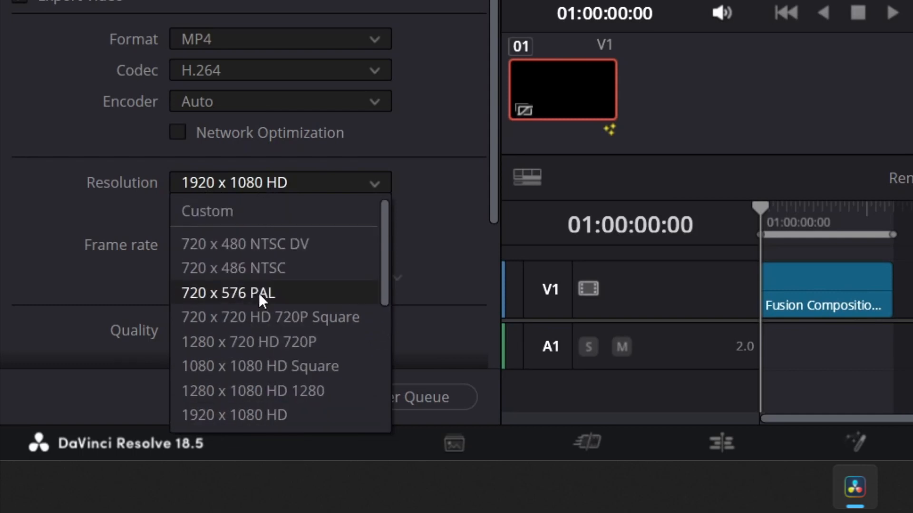
{"action": "left_click", "coordinate": [446, 159]}
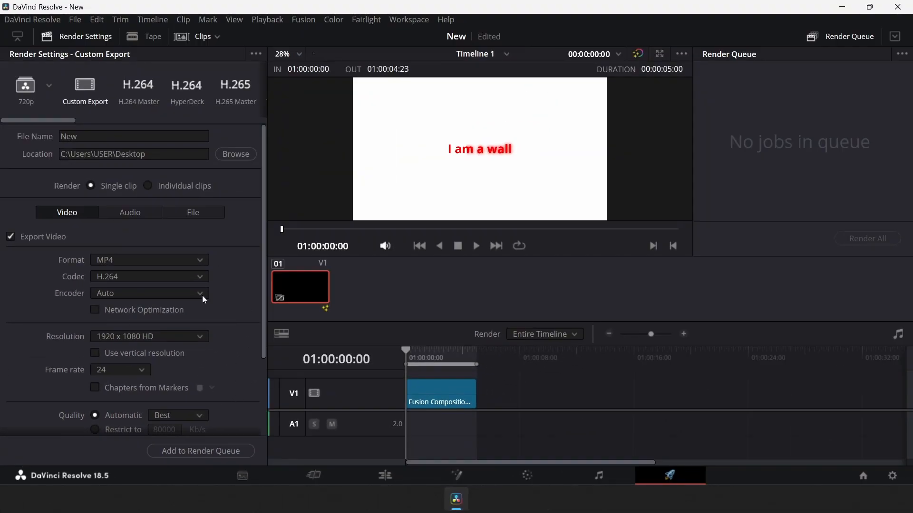
- Add the export to the render queue and render all jobs
{"action": "left_click", "coordinate": [209, 451]}
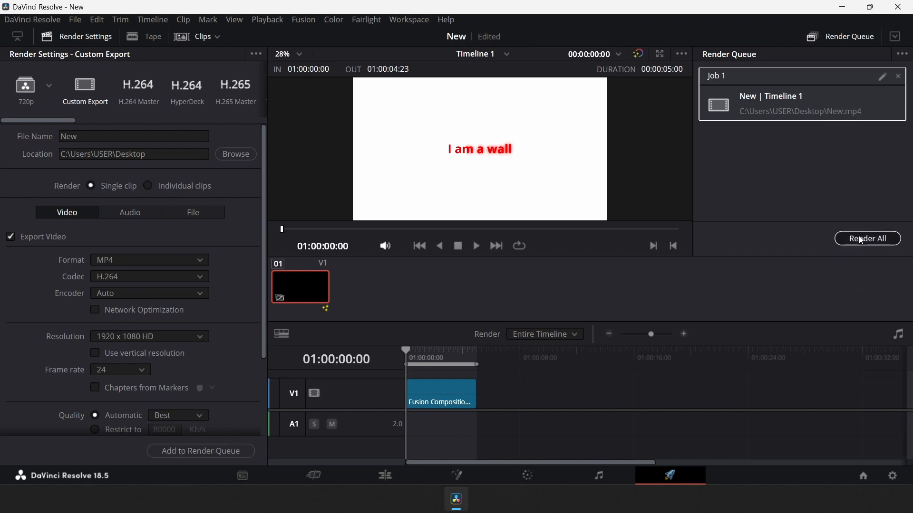
{"action": "left_click", "coordinate": [858, 240]}
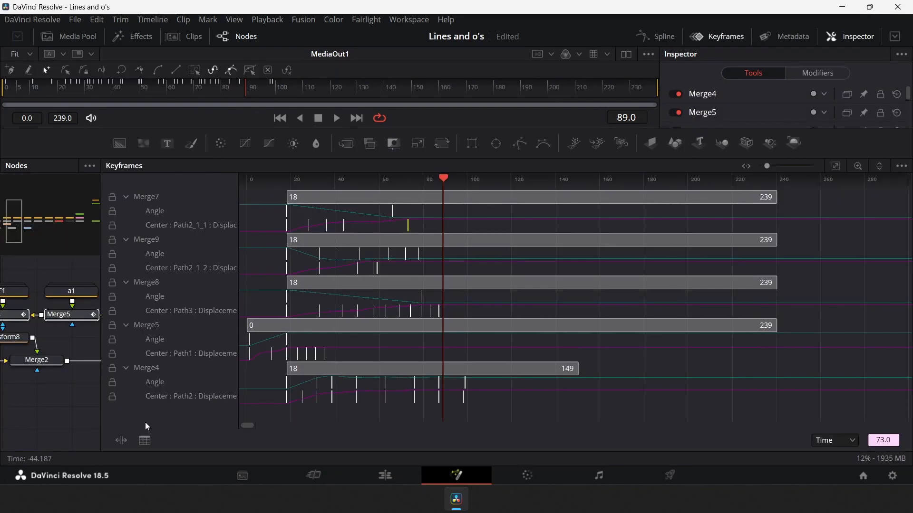
- In the Lines and o's composition, time-stretch the Merge7 and Merge9 keyframes so the last one lands at about frame 145
{"action": "left_click_drag", "start_coordinate": [266, 210], "coordinate": [421, 280]}
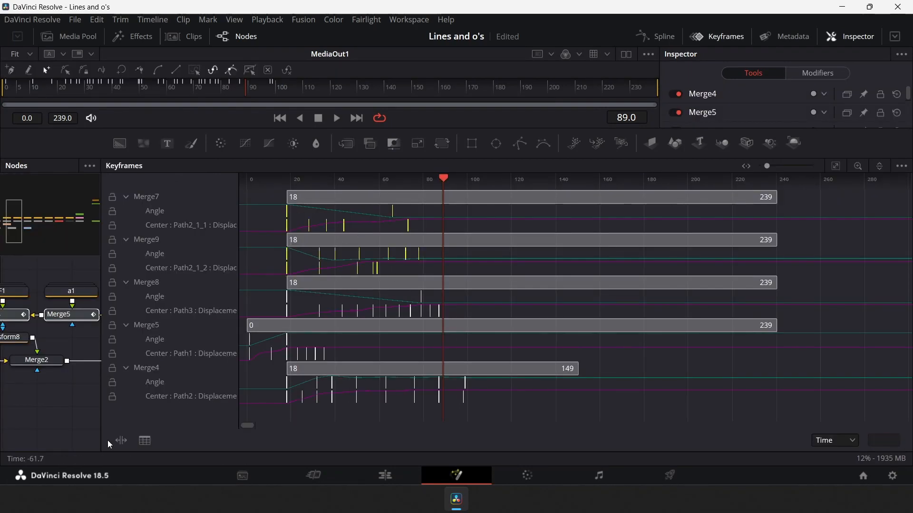
{"action": "left_click", "coordinate": [120, 440]}
{"action": "left_click_drag", "start_coordinate": [419, 219], "coordinate": [570, 251]}
{"action": "left_click", "coordinate": [105, 449]}
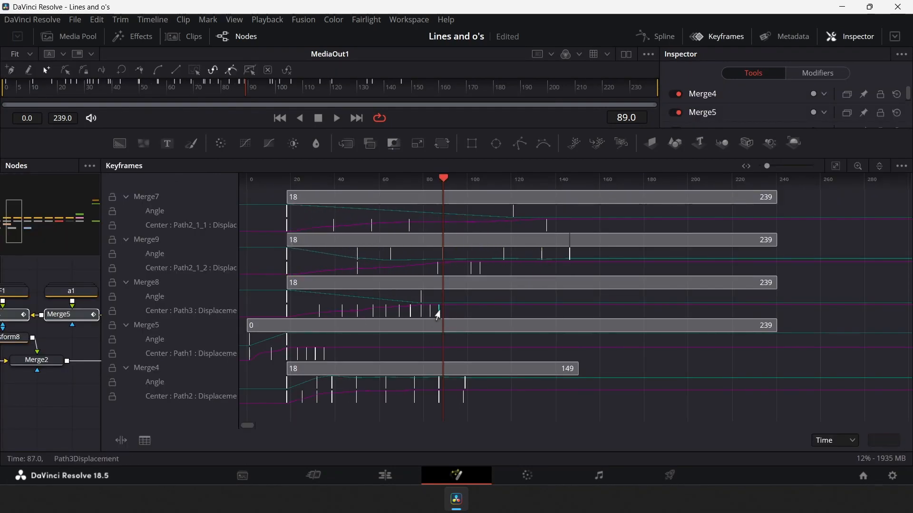